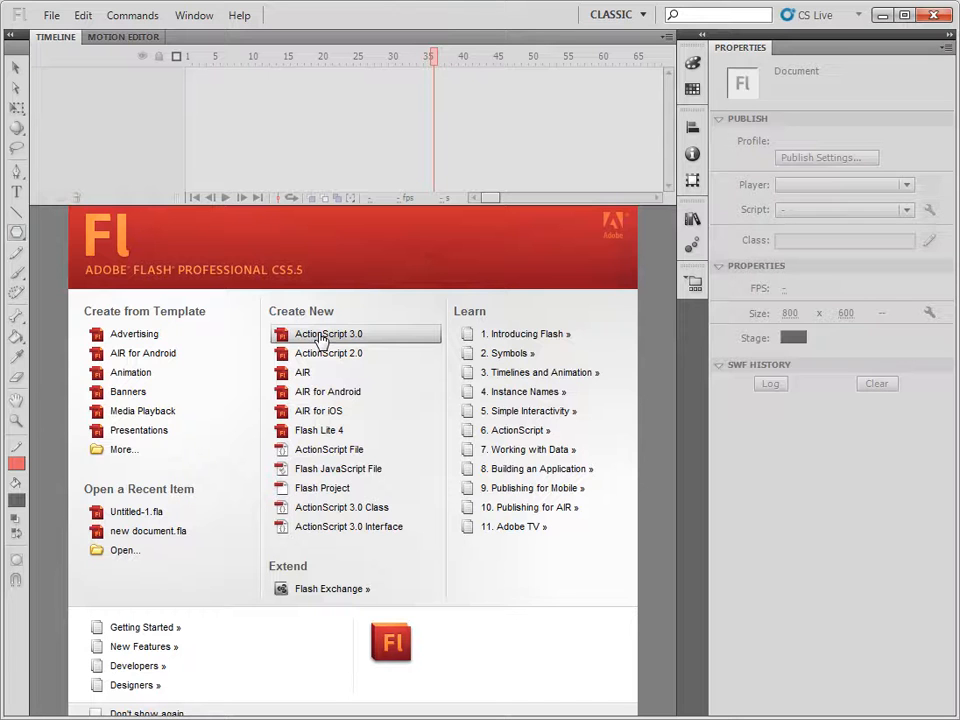
- Create a new ActionScript 3.0 document and show its stage at 50% magnification
click(318, 336)
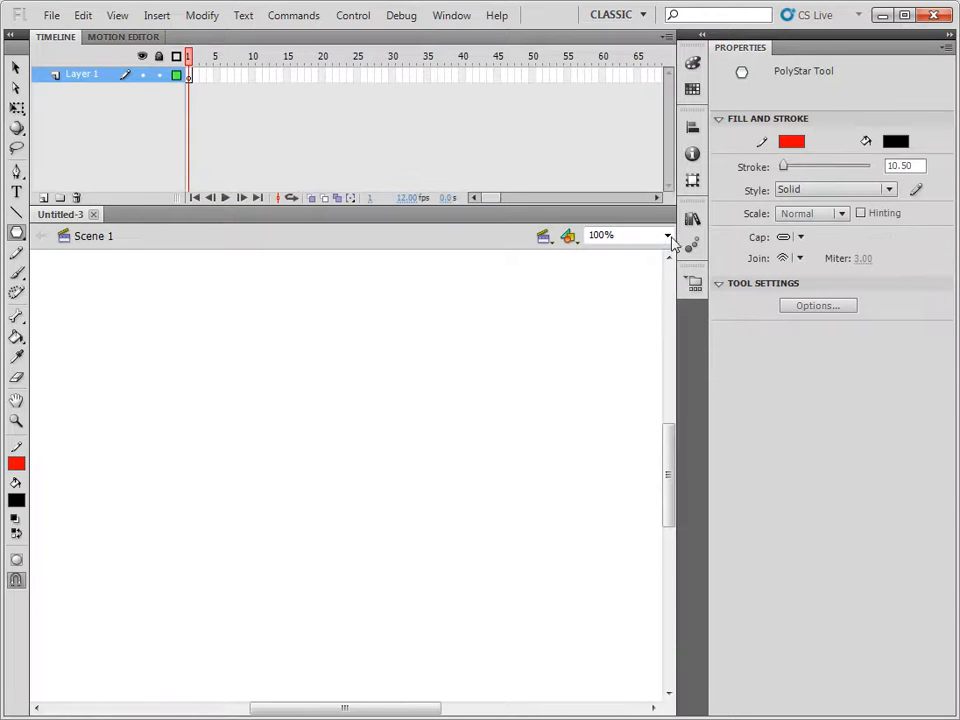
click(667, 237)
click(628, 298)
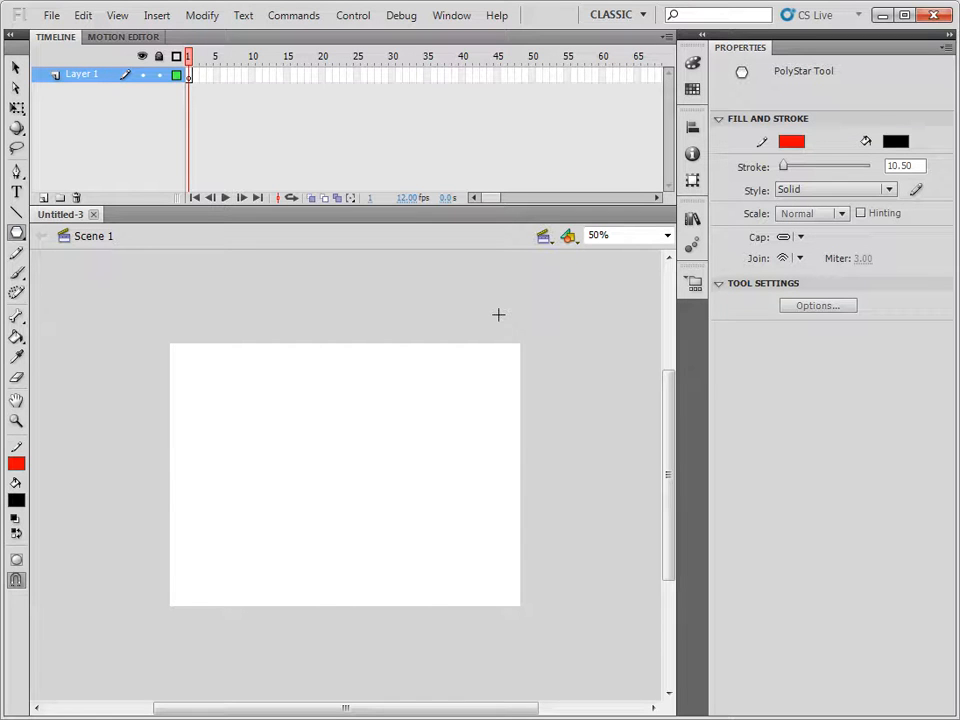
- Set the PolyStar tool to the star style with 10 sides and draw a star about 422 by 402 px mid-stage
click(17, 235)
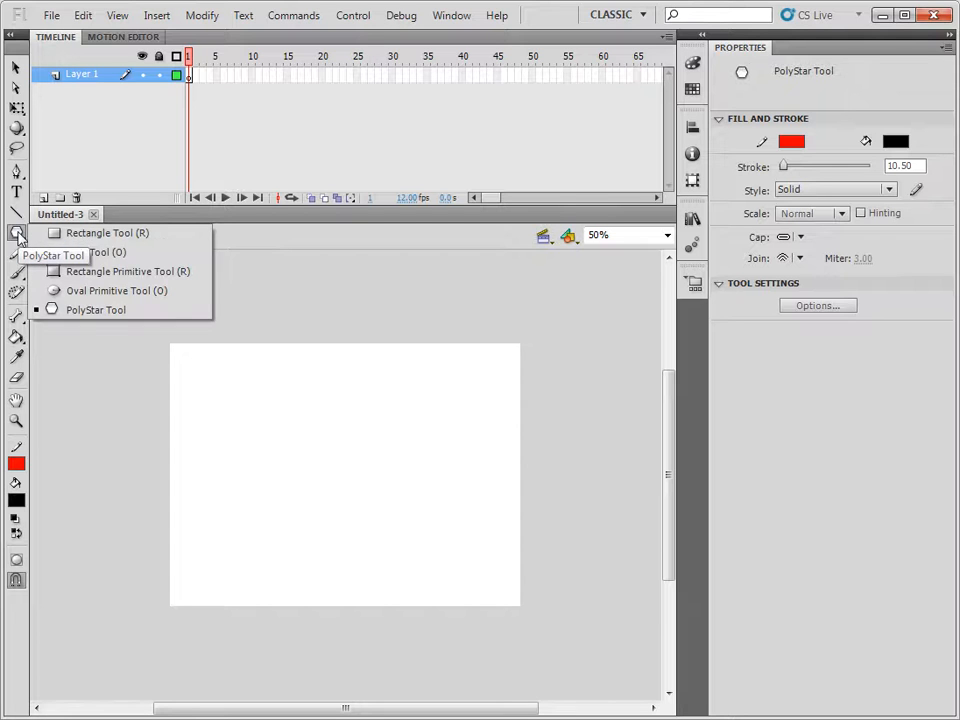
click(826, 308)
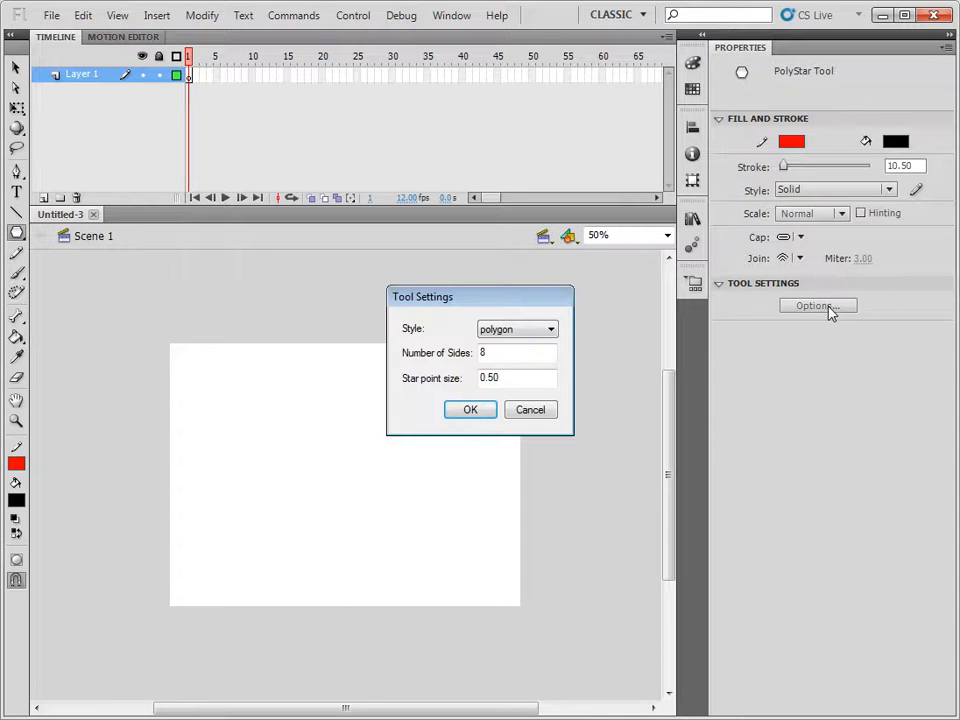
click(550, 330)
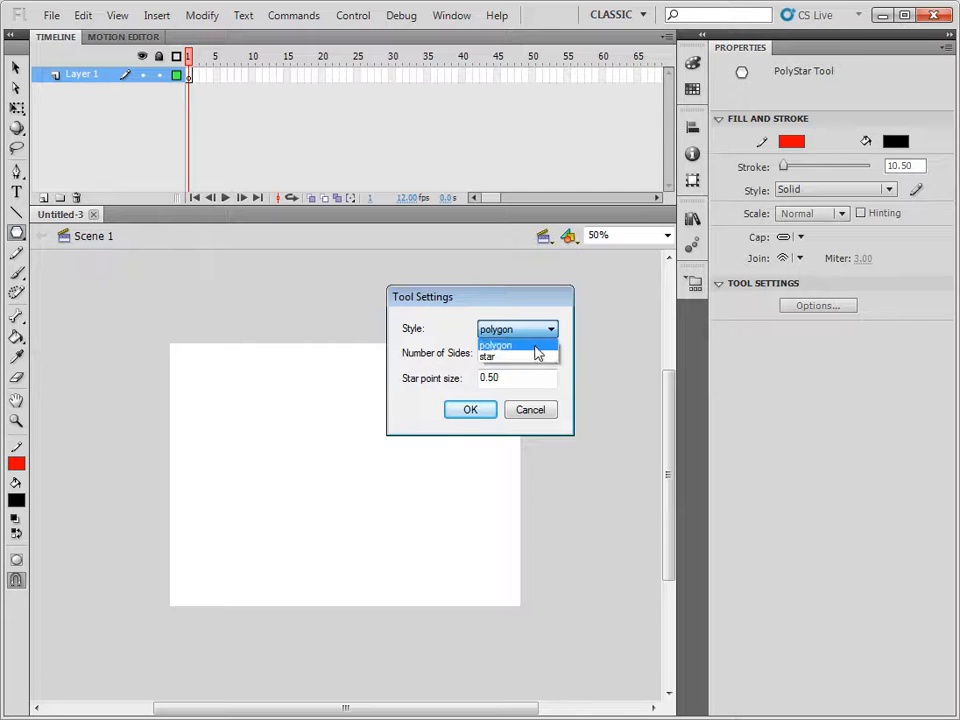
click(499, 357)
drag(494, 352, 474, 358)
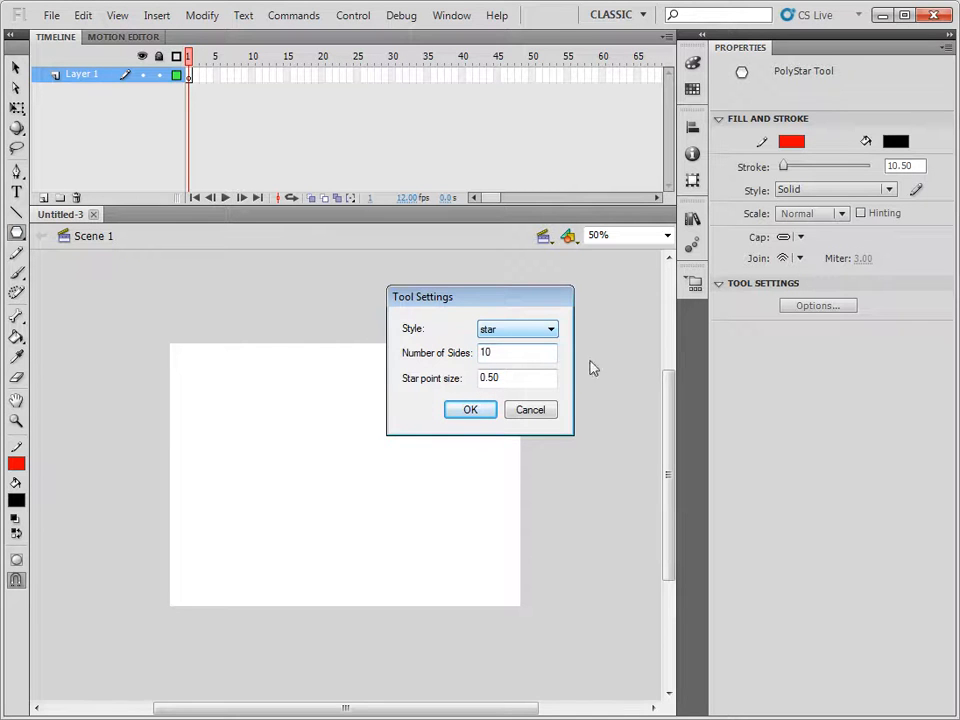
click(469, 411)
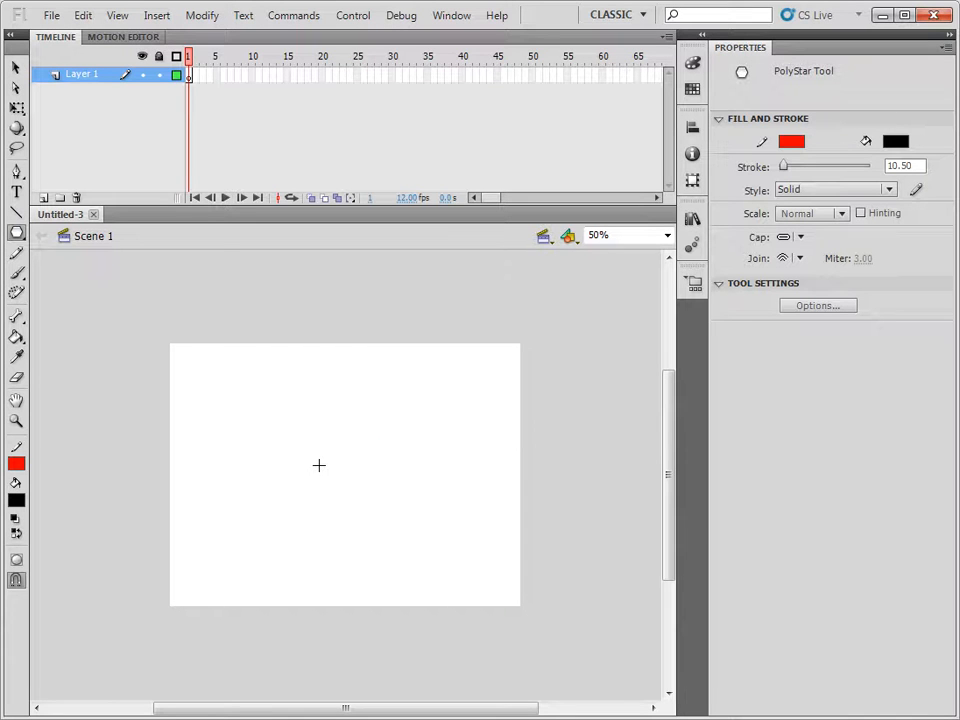
drag(338, 472, 421, 510)
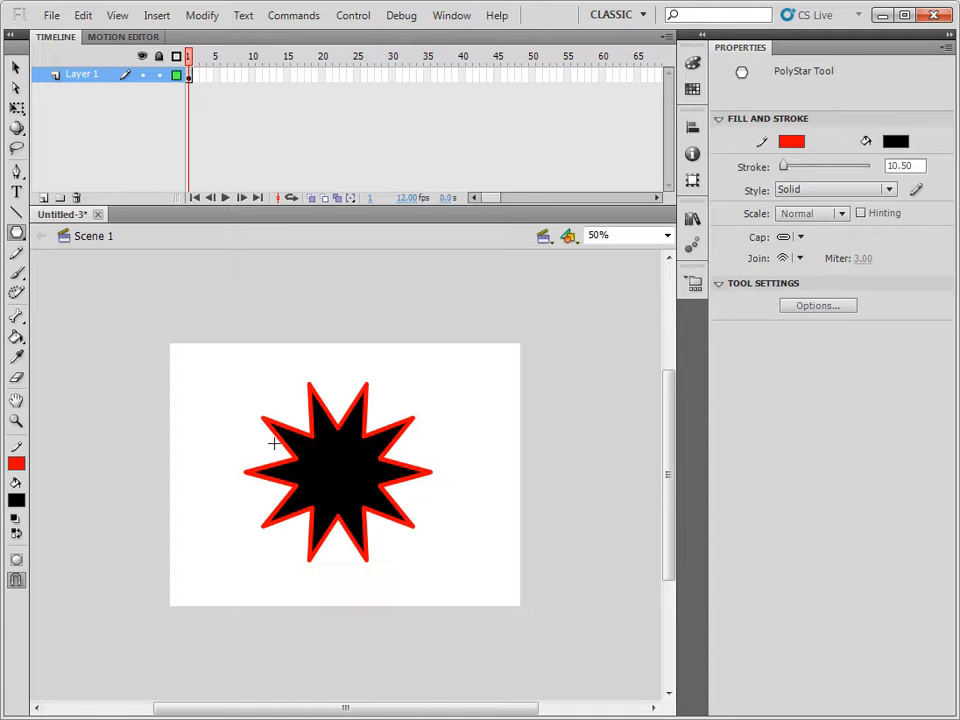
- Convert the whole star, fill and outline together, to a graphic symbol named "star"
click(16, 68)
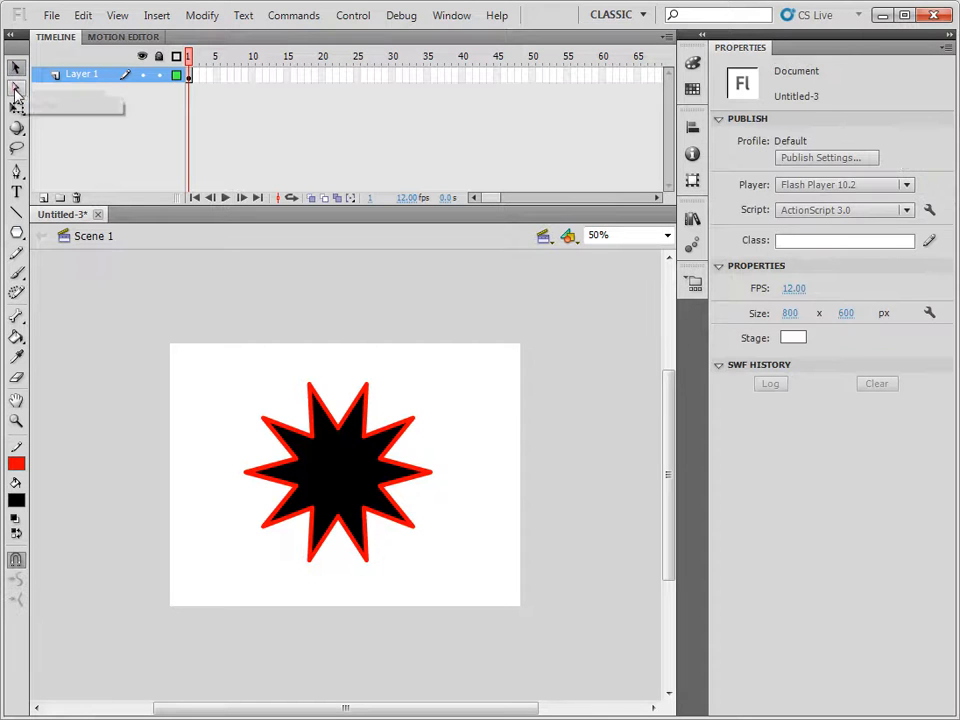
click(16, 107)
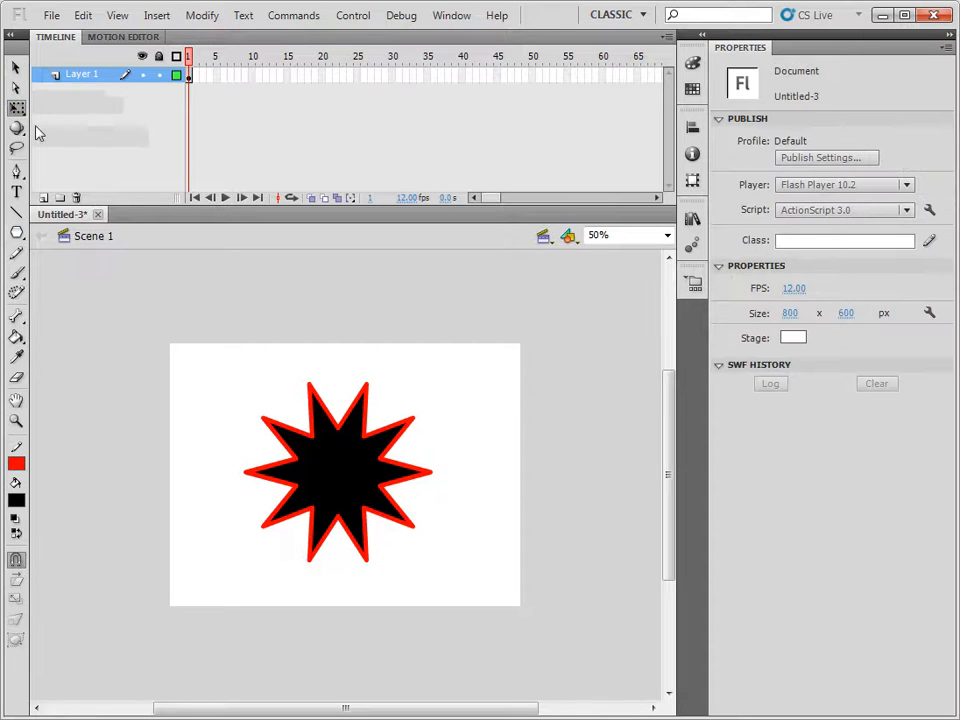
click(16, 67)
drag(213, 348, 464, 594)
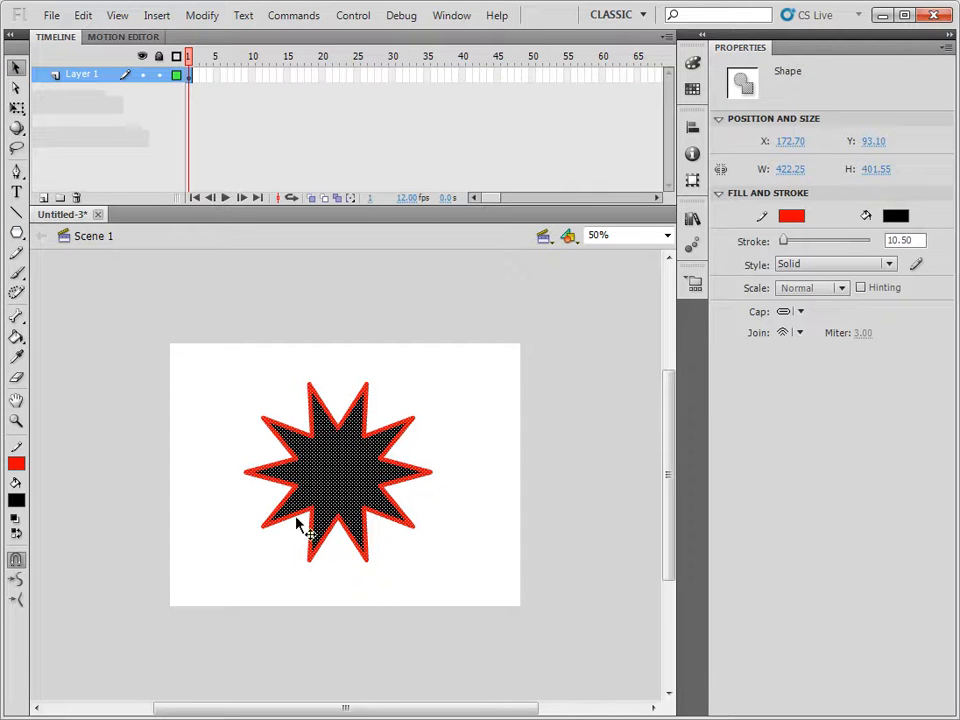
right_click(342, 464)
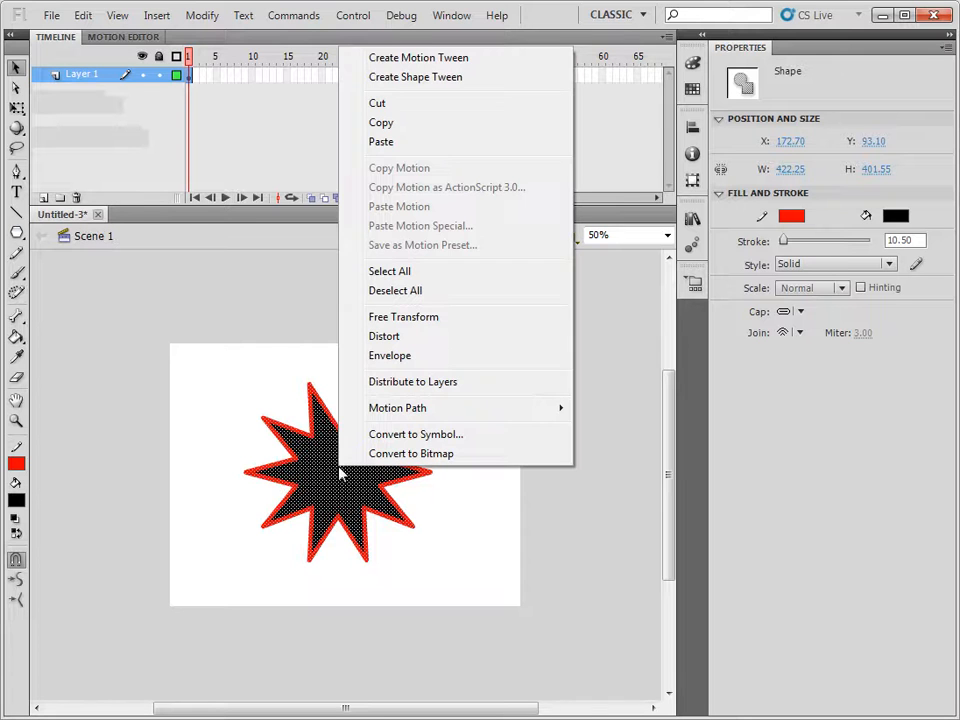
click(422, 436)
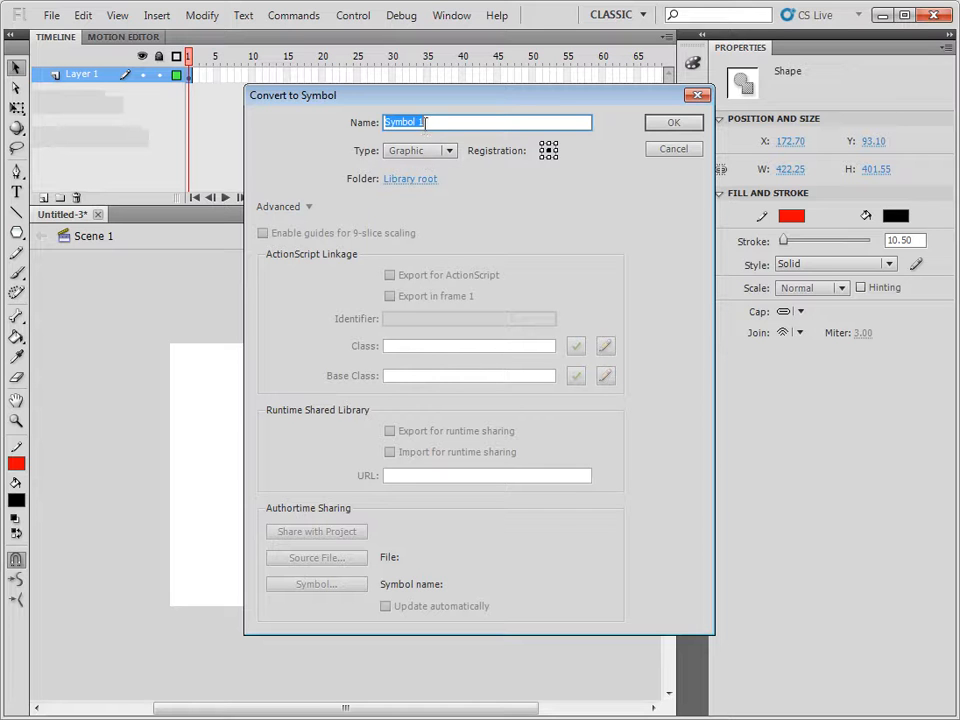
text(star)
click(673, 123)
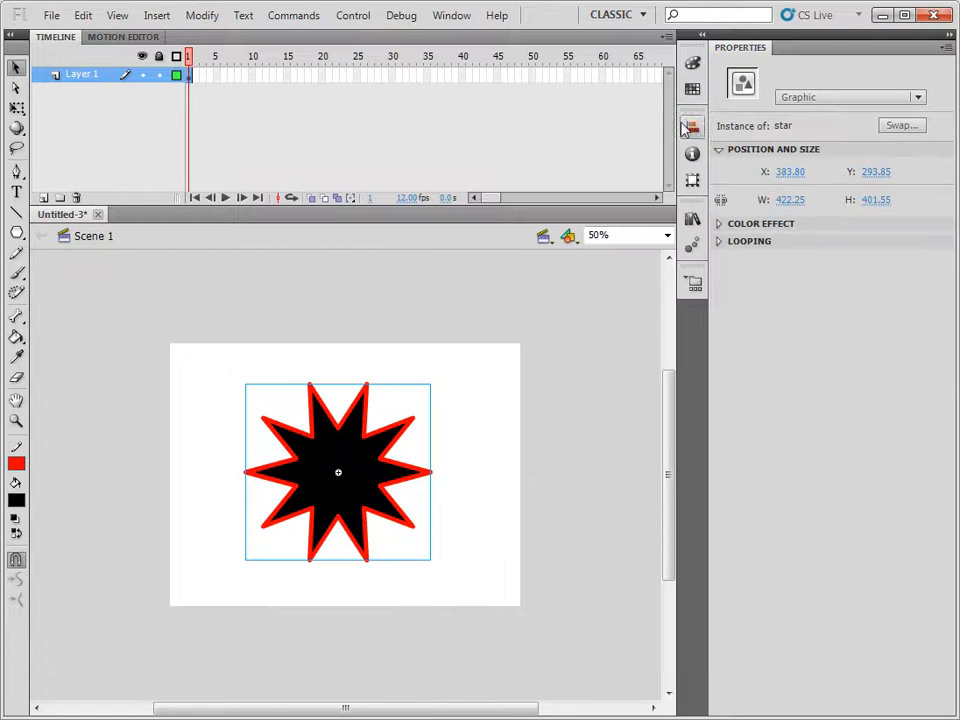
- Check the document's library for the star symbol
click(693, 284)
click(692, 219)
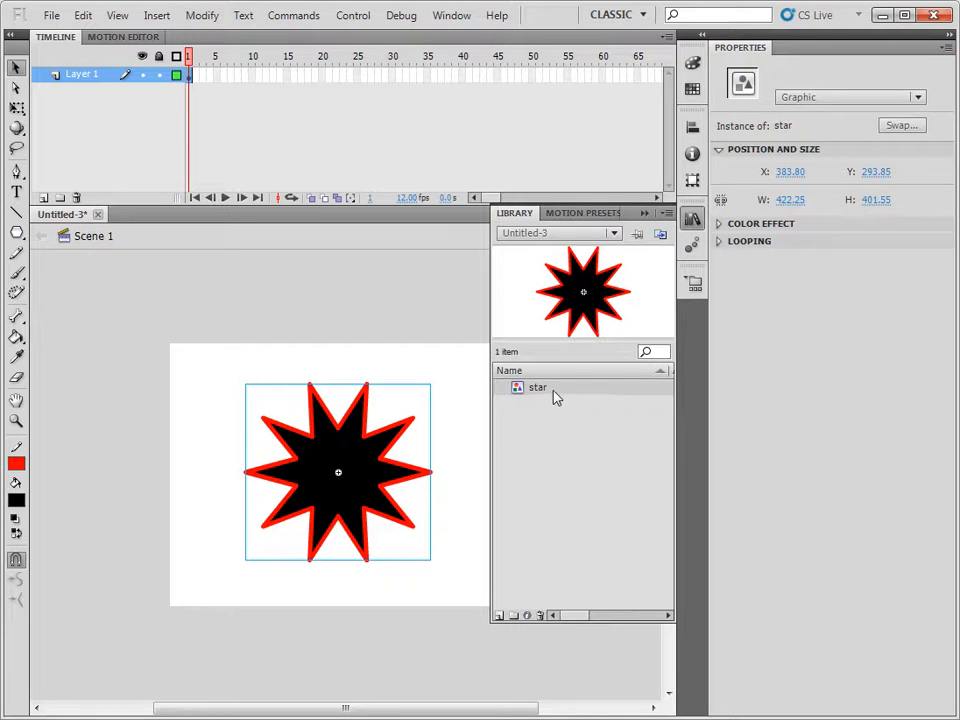
click(645, 214)
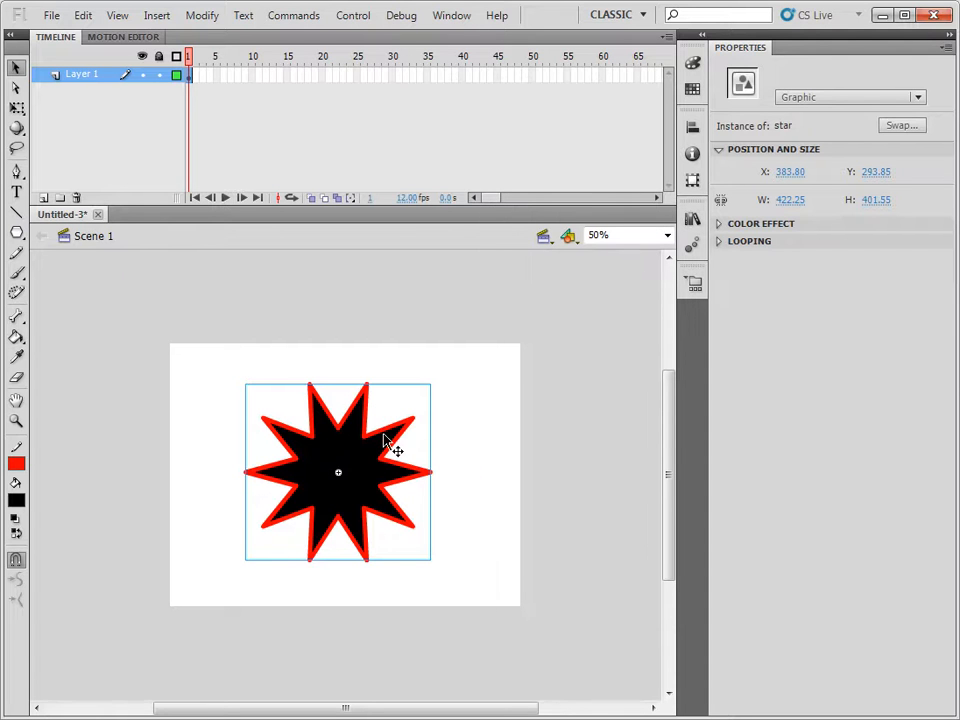
- Insert a keyframe at frame 12 of Layer 1 and create a classic tween from frame 1 to it
right_click(266, 78)
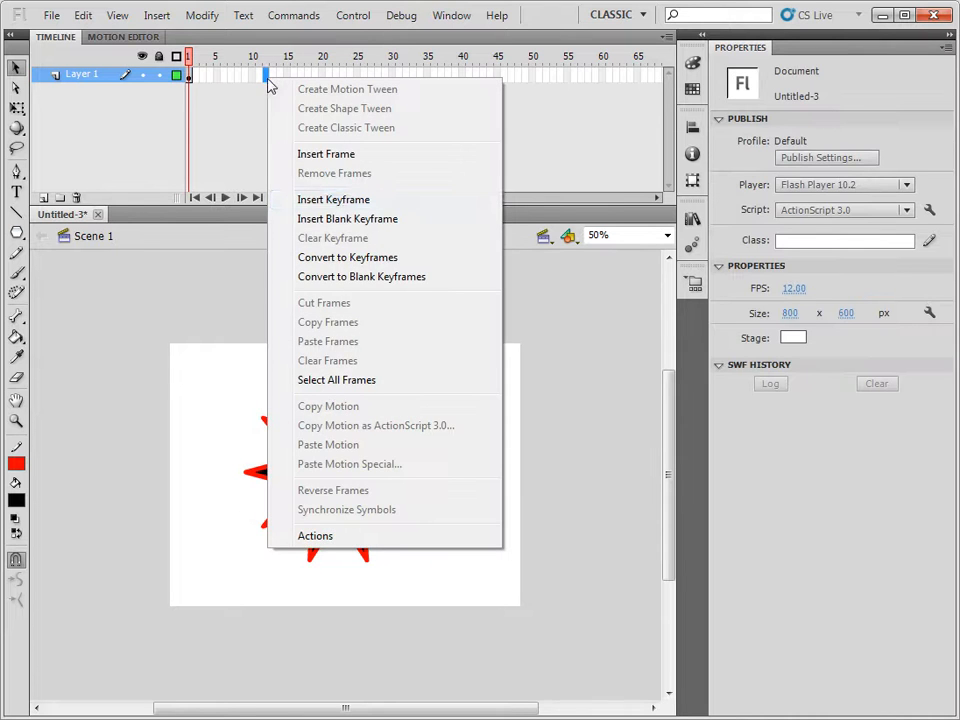
click(340, 201)
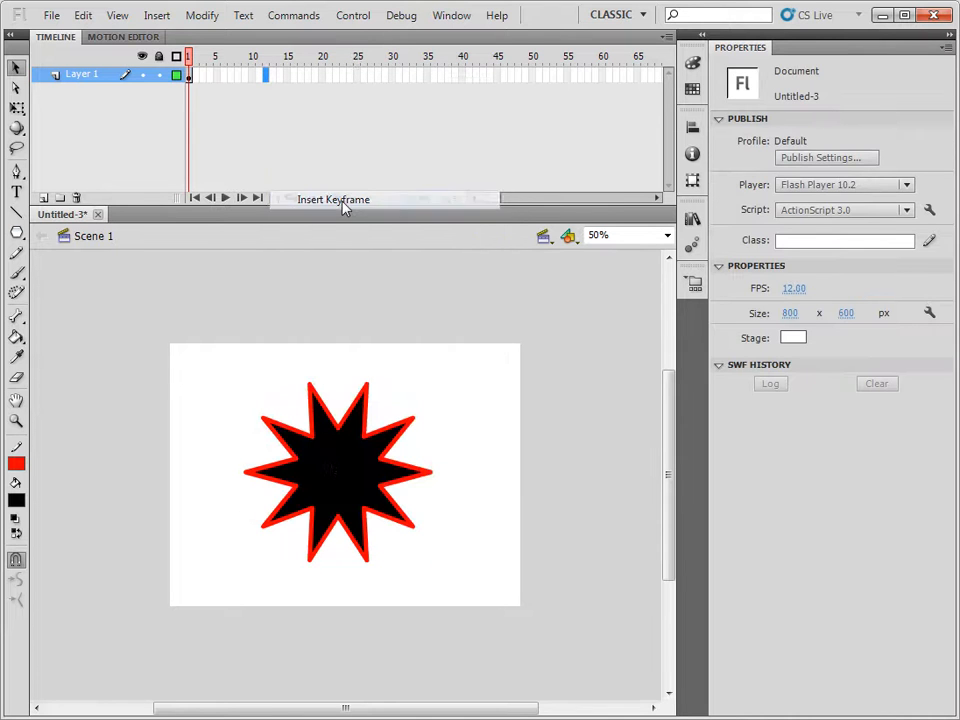
right_click(220, 85)
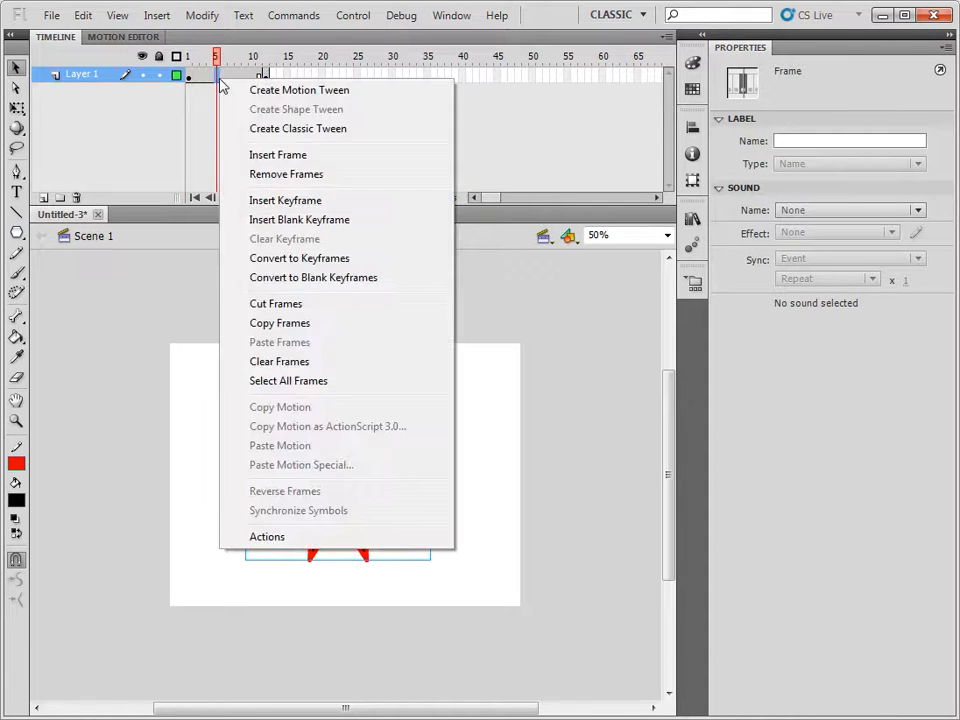
click(308, 138)
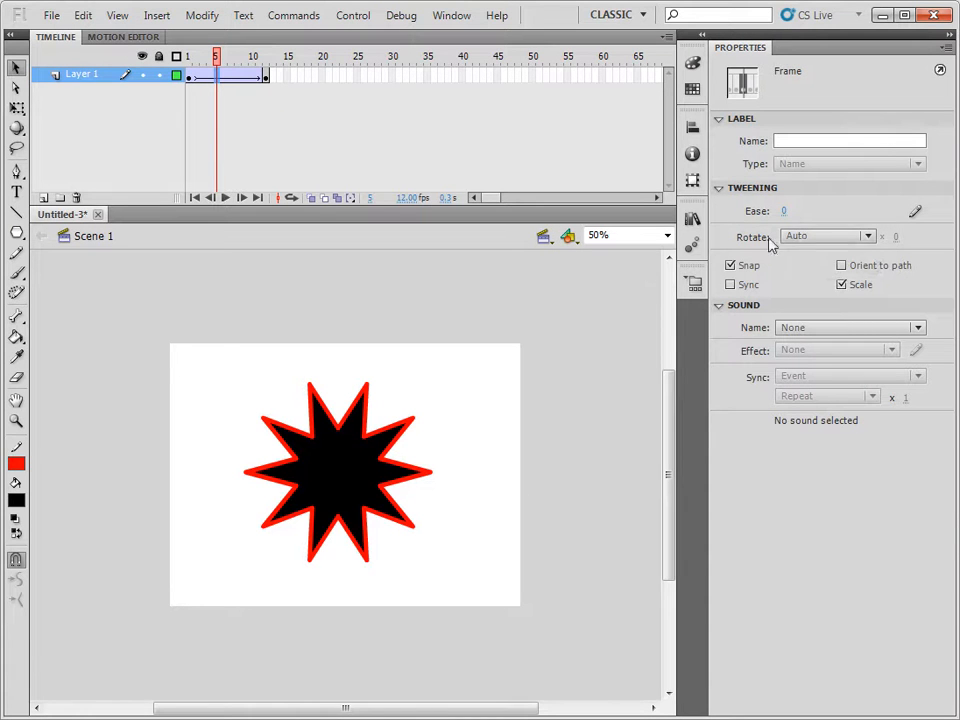
- Set the tween's rotation to clockwise (CW) and preview the spin from frame 1 to frame 12
click(867, 238)
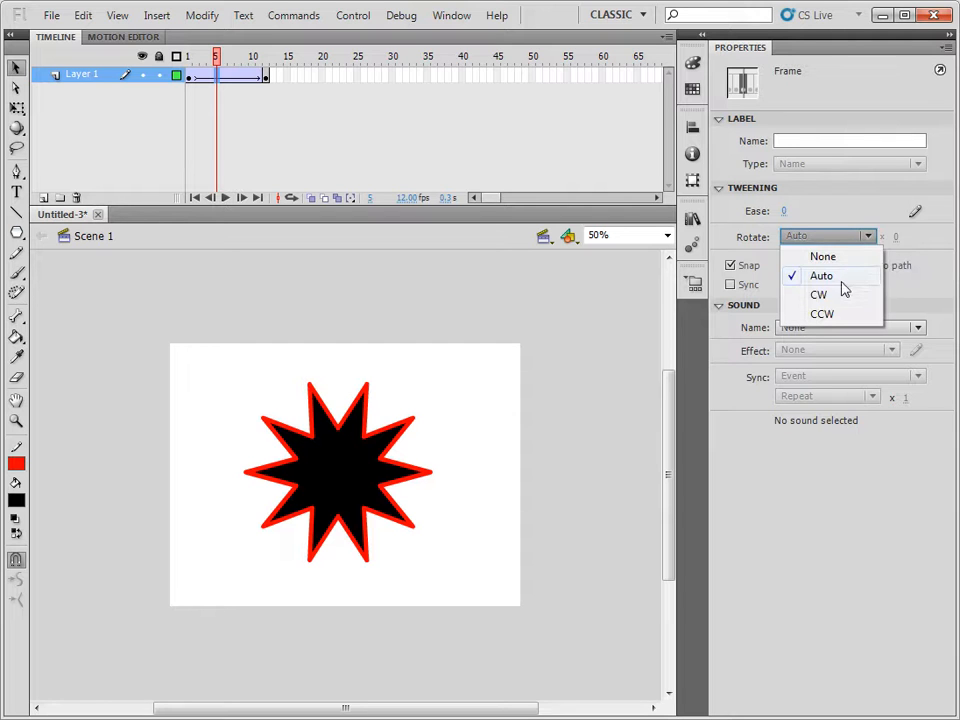
click(834, 296)
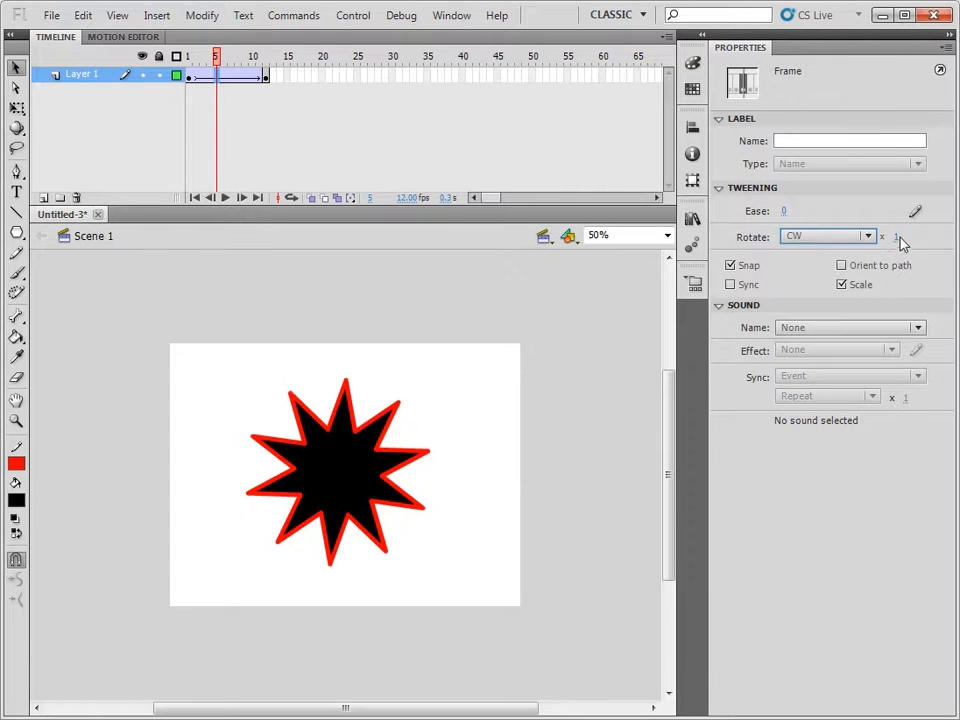
click(186, 57)
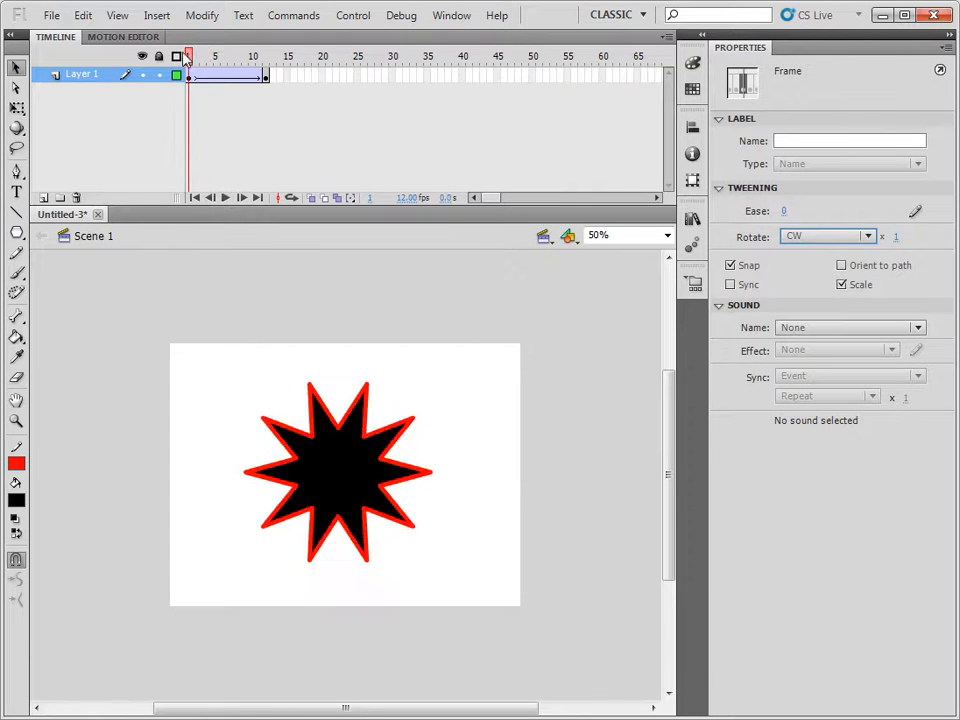
drag(187, 58, 281, 67)
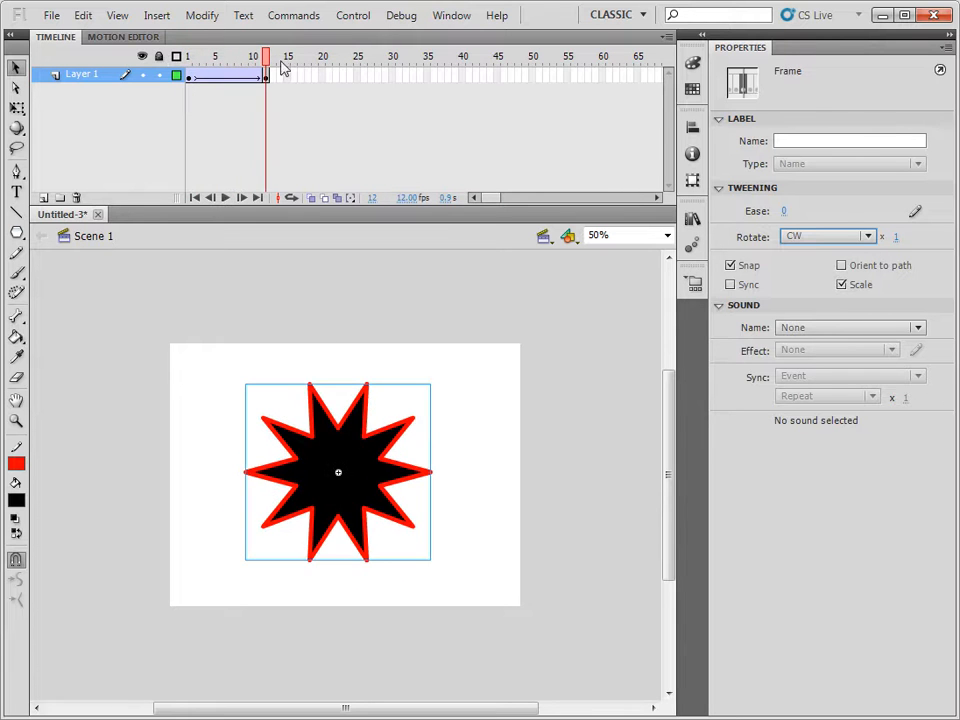
click(328, 92)
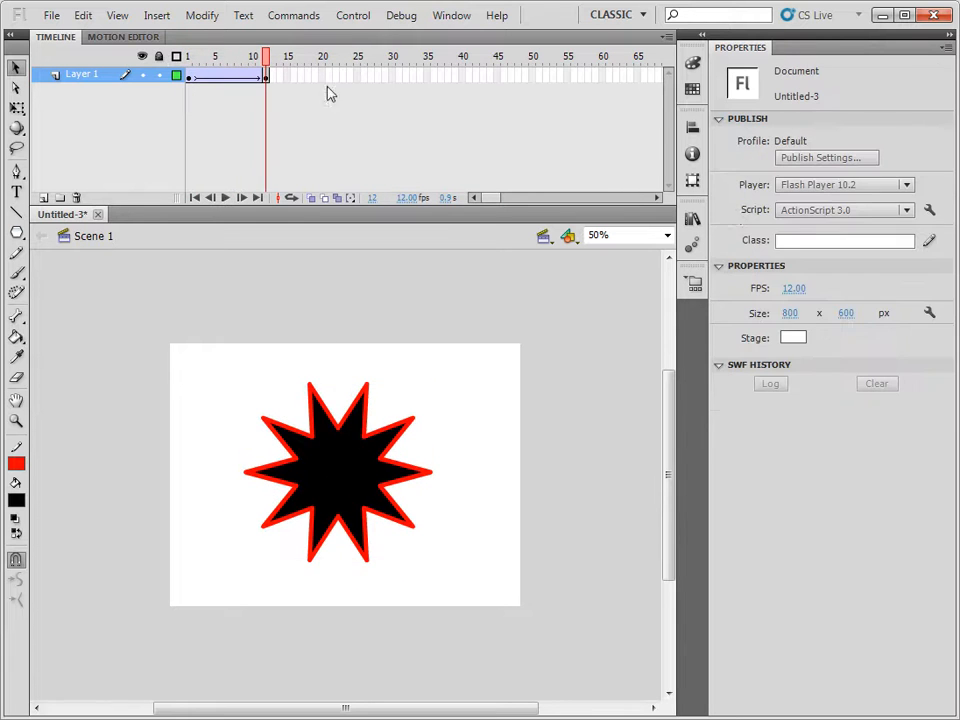
- Set the first tween's rotation to counterclockwise (CCW) and preview the spin up to frame 12
click(238, 77)
click(866, 237)
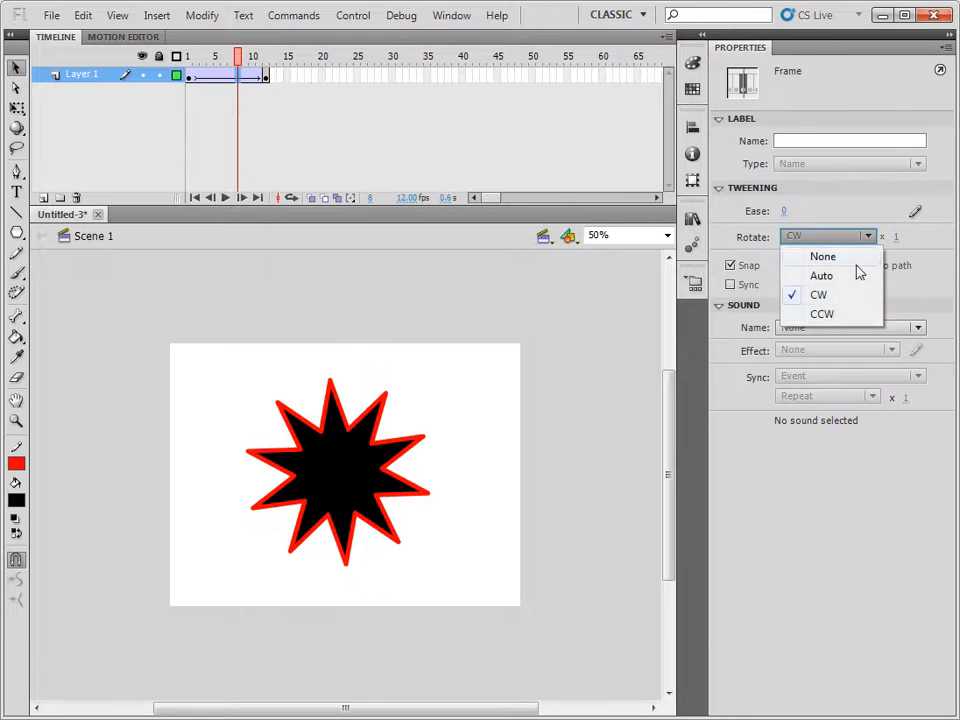
click(838, 315)
drag(239, 52, 293, 57)
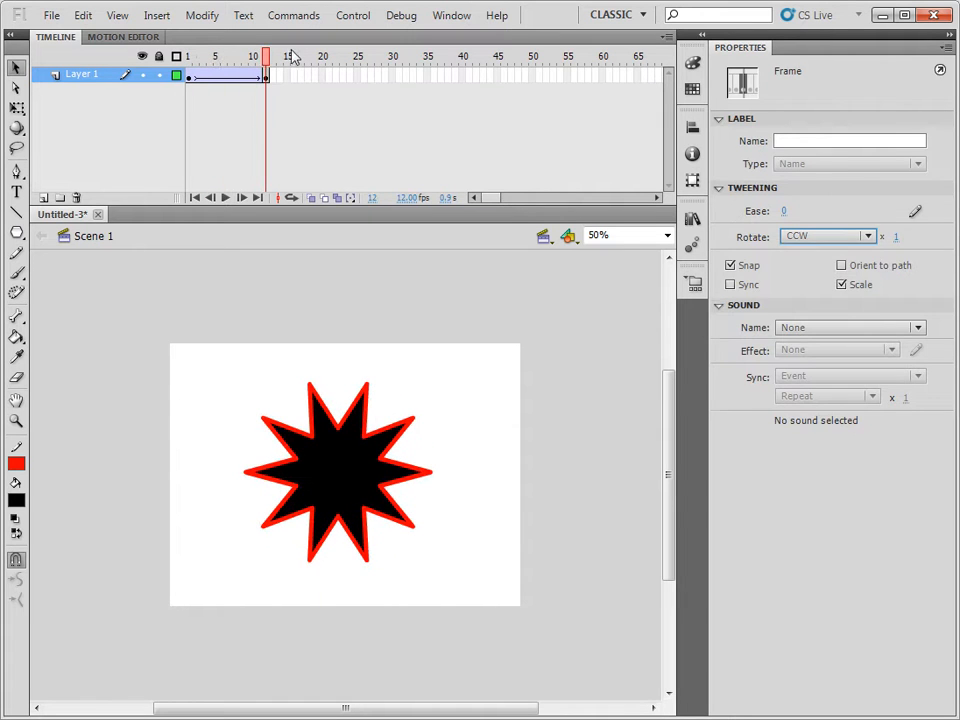
click(340, 100)
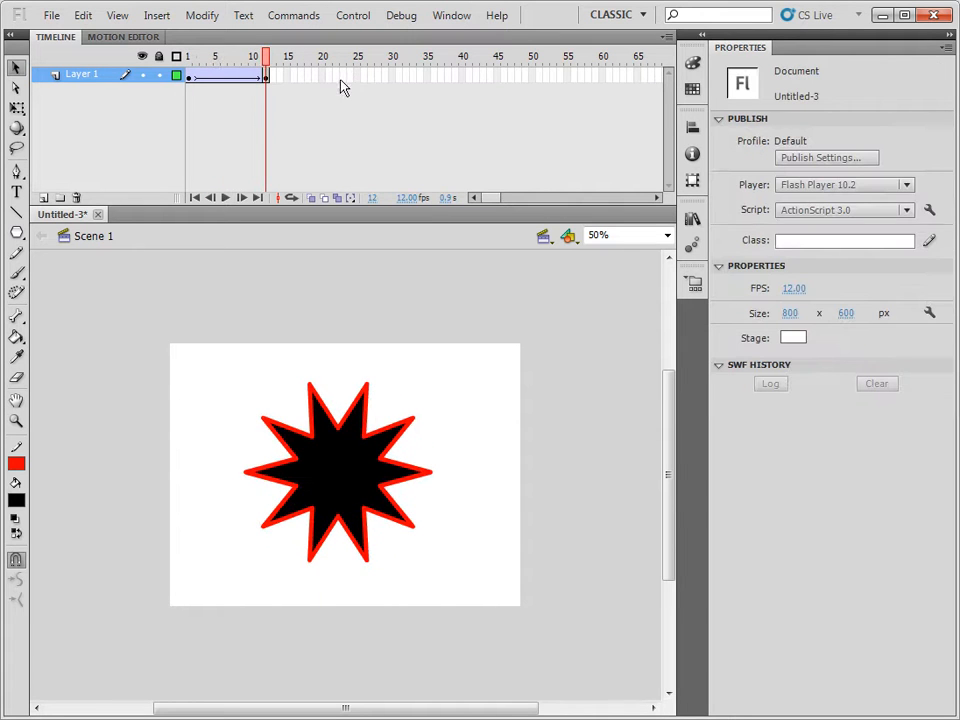
- Insert a keyframe at frame 24 and shrink the star there about its centre to about 128 by 122 px
right_click(349, 76)
click(443, 200)
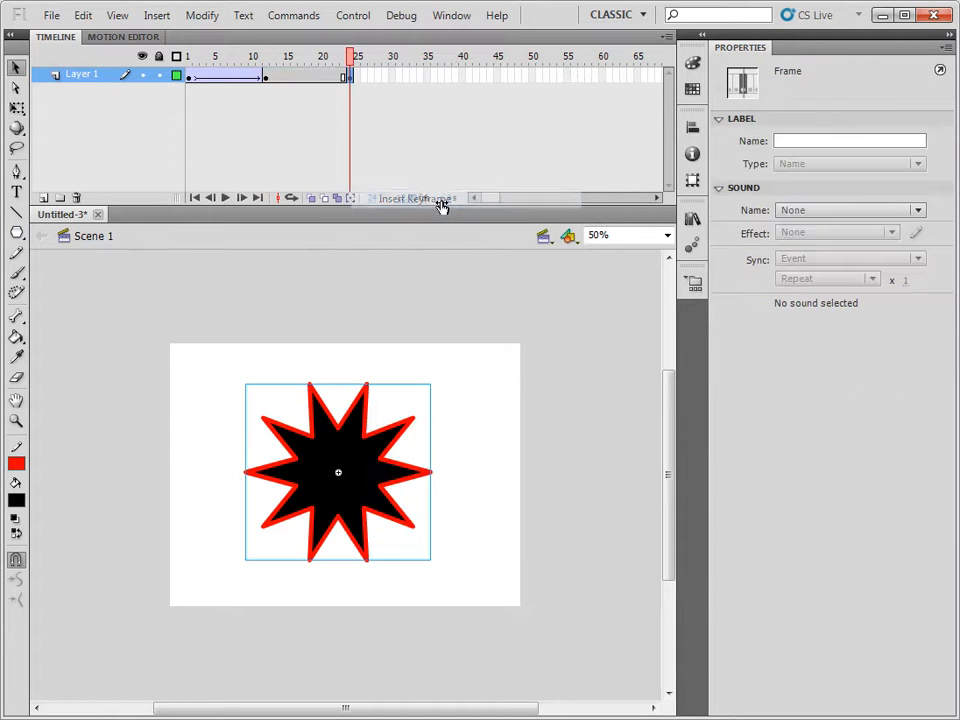
click(17, 110)
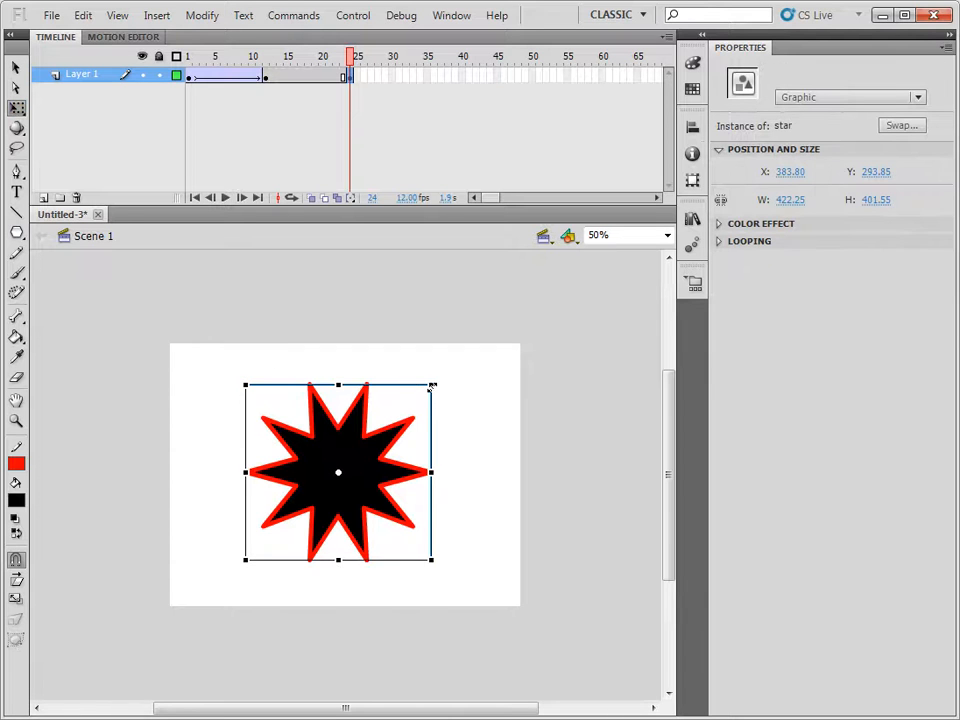
drag(432, 386, 374, 447)
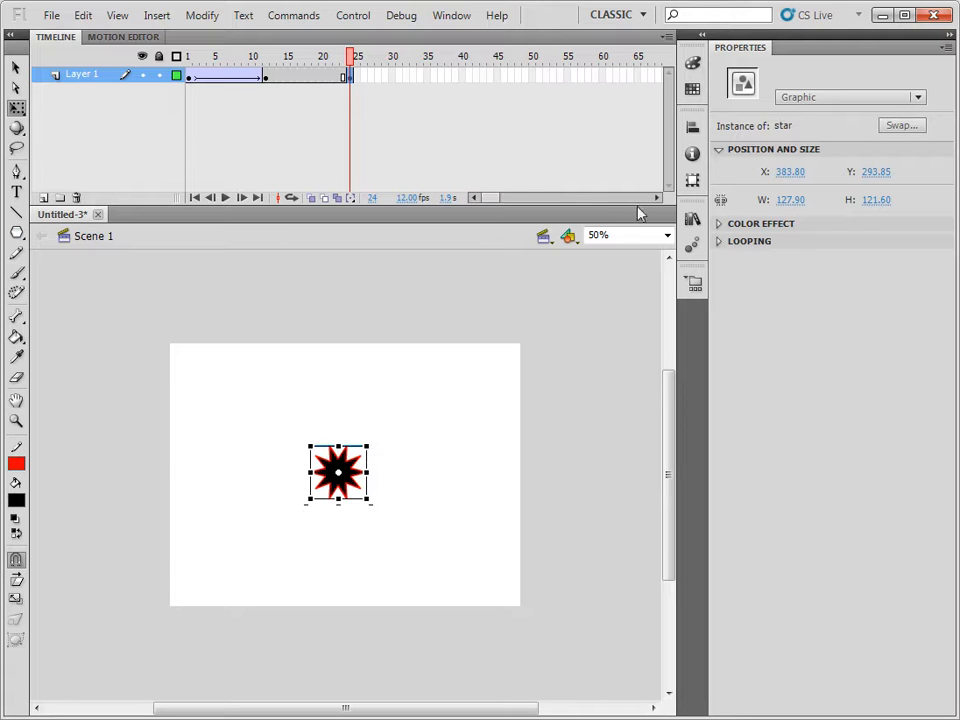
- Create a classic tween between frames 12 and 24 and set its rotation to counterclockwise (CCW)
right_click(309, 77)
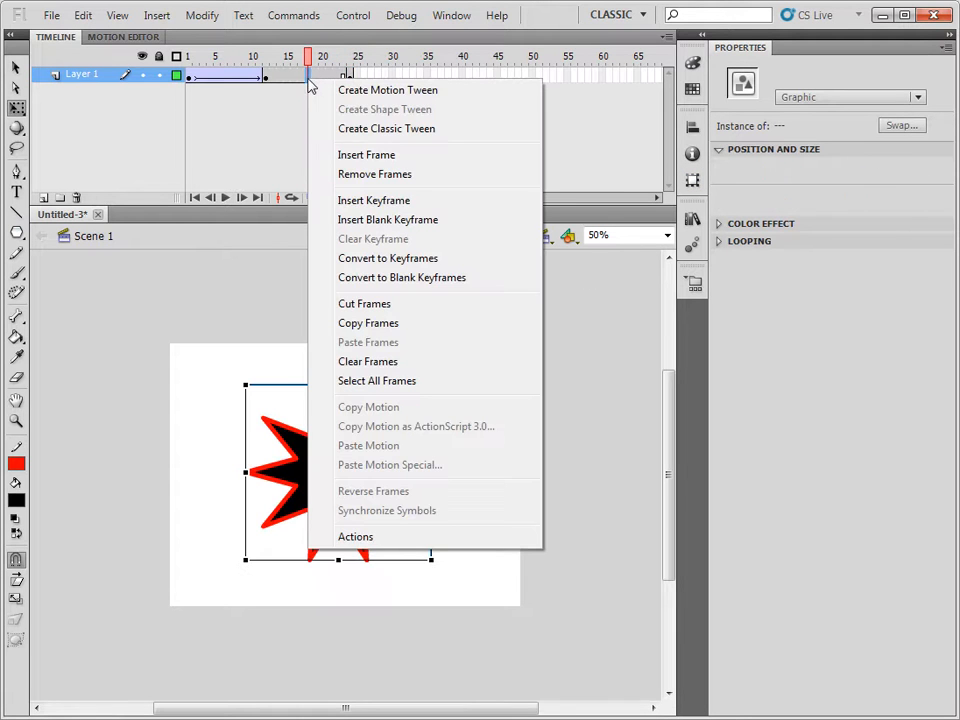
click(378, 129)
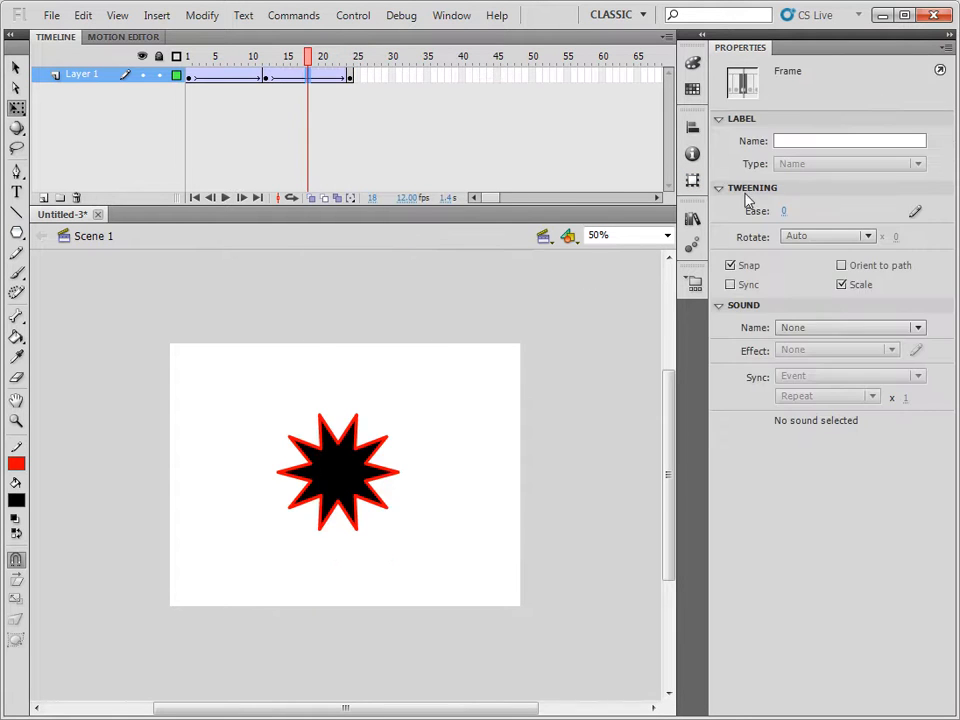
click(865, 238)
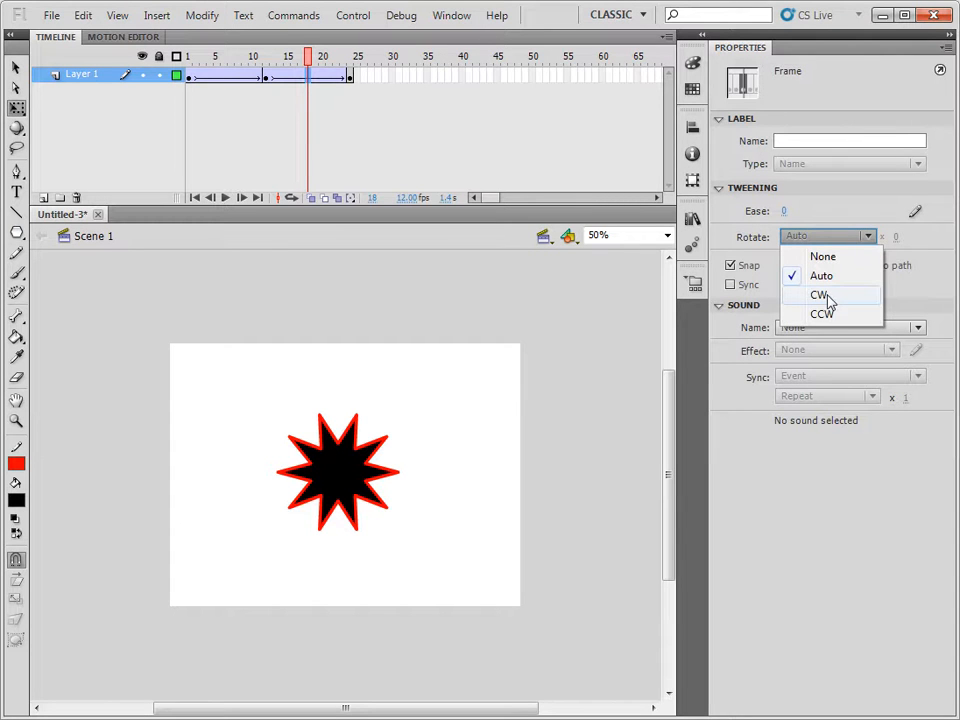
click(825, 315)
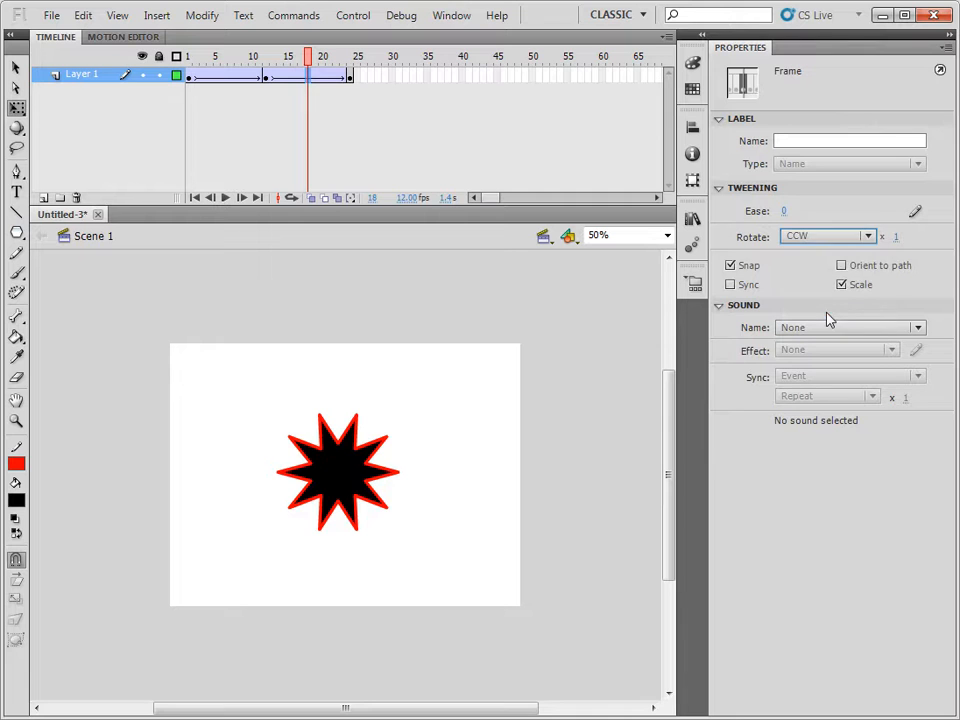
- Set the second tween's counterclockwise rotation count to 2 and preview the animation from frame 1 to frame 24
click(897, 237)
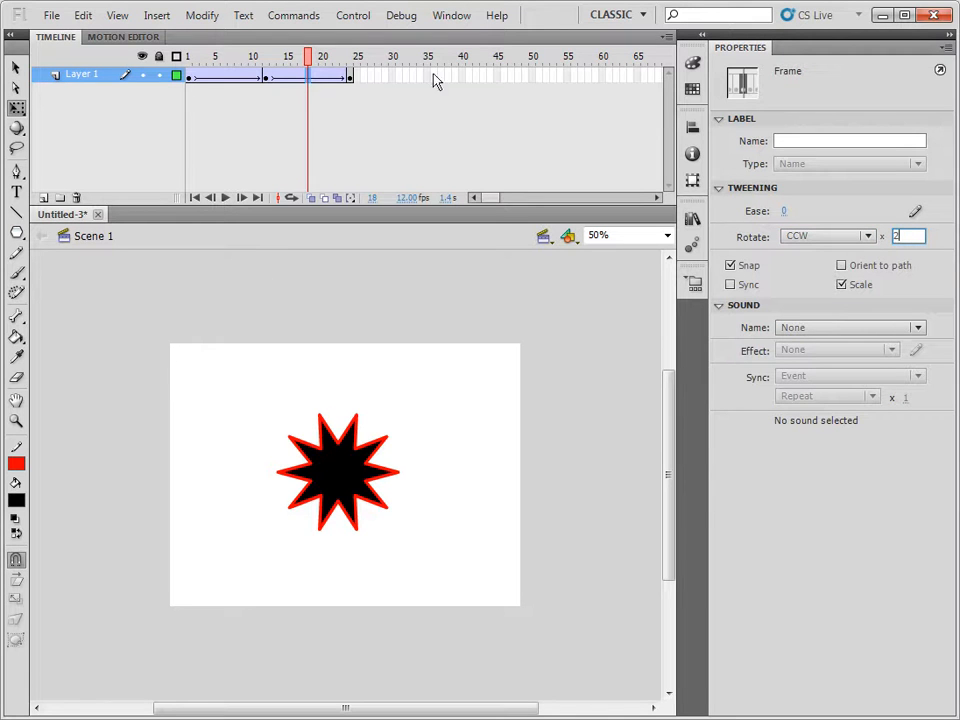
drag(310, 58, 190, 65)
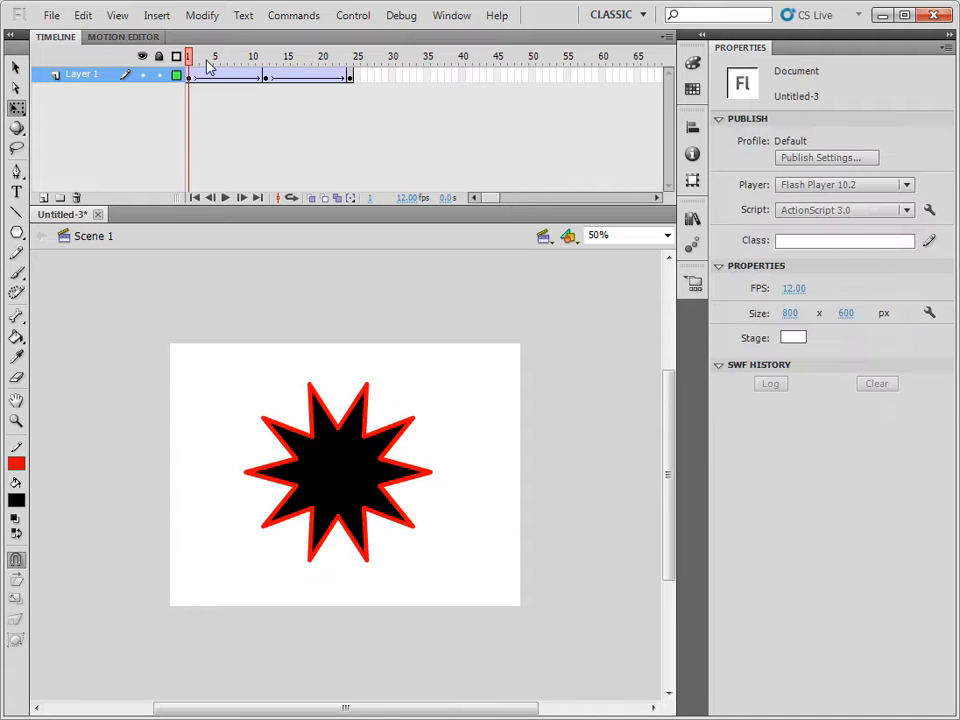
key(Return)
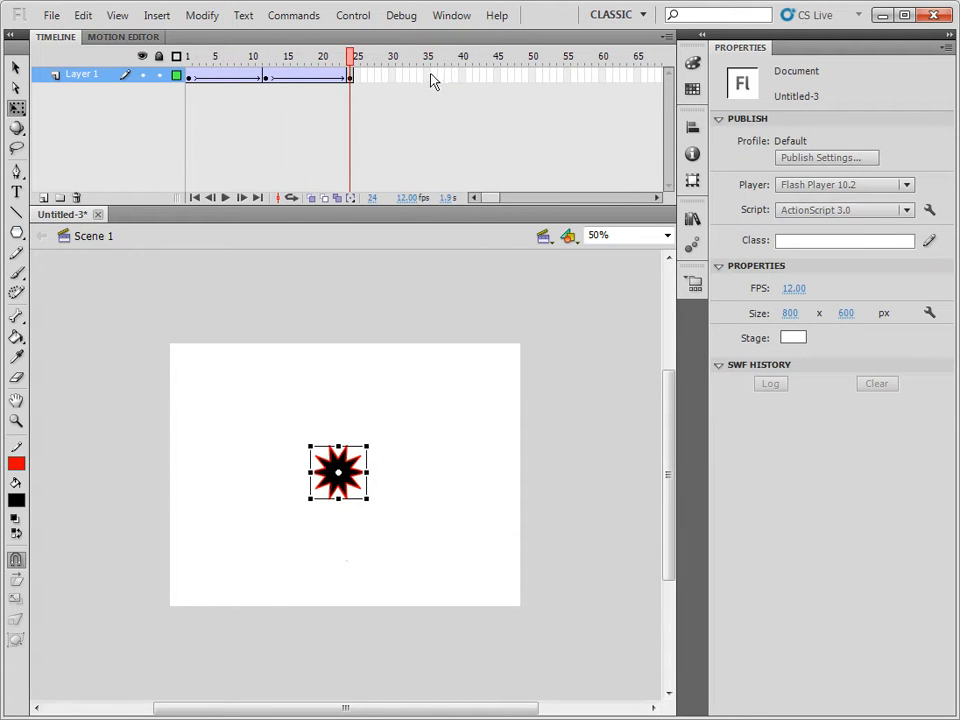
- Add a classic tween from frame 24 to a new keyframe at frame 39 and enlarge the star there to about 561 by 534 px
right_click(455, 77)
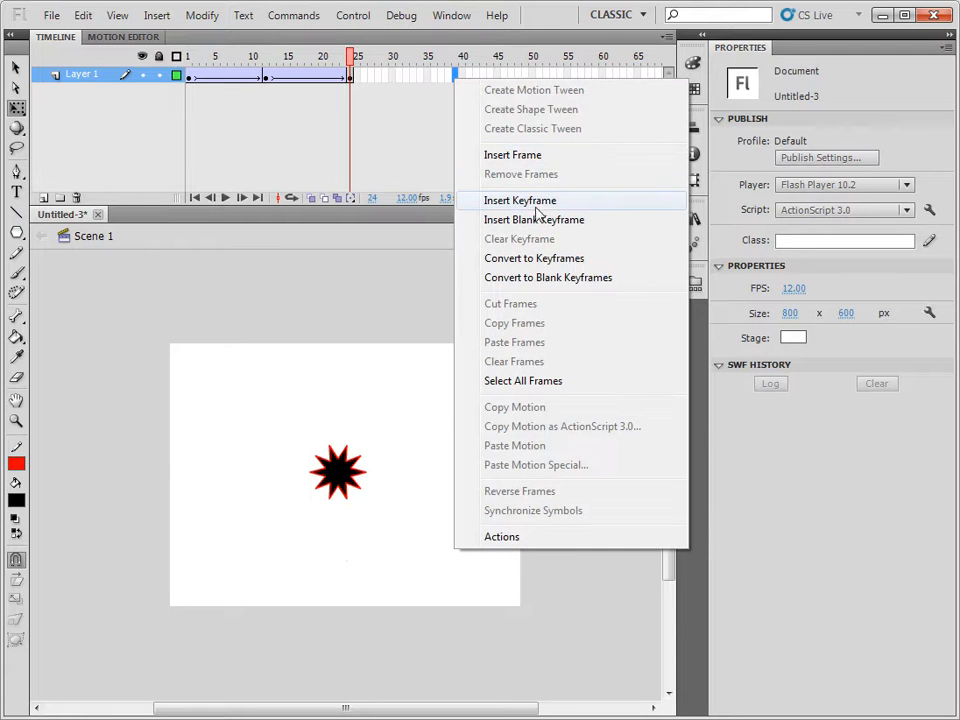
click(533, 158)
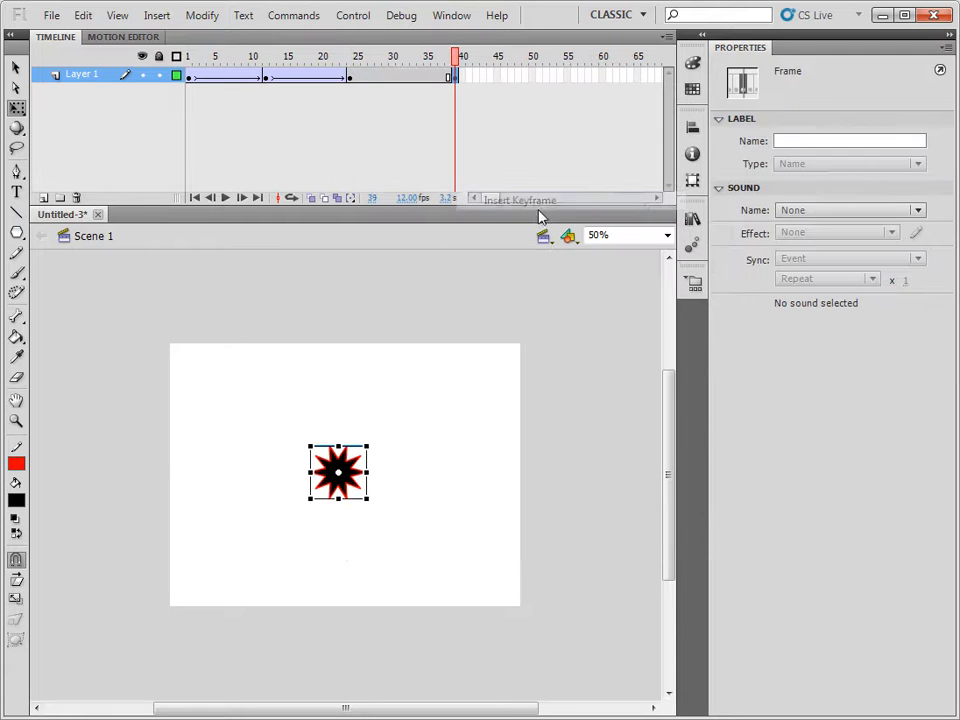
right_click(406, 77)
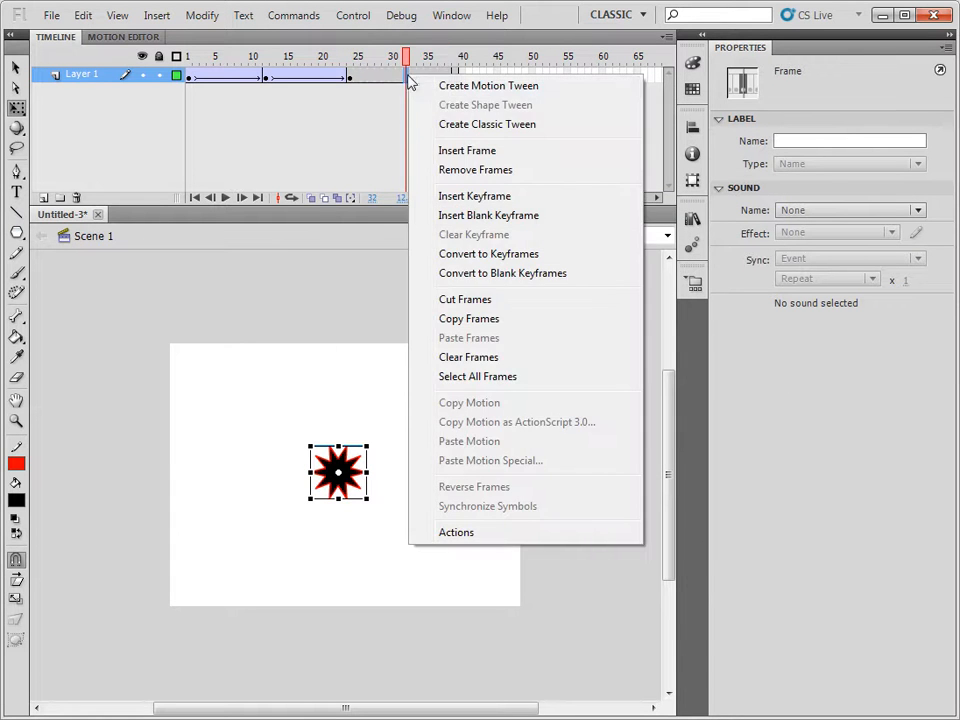
click(491, 131)
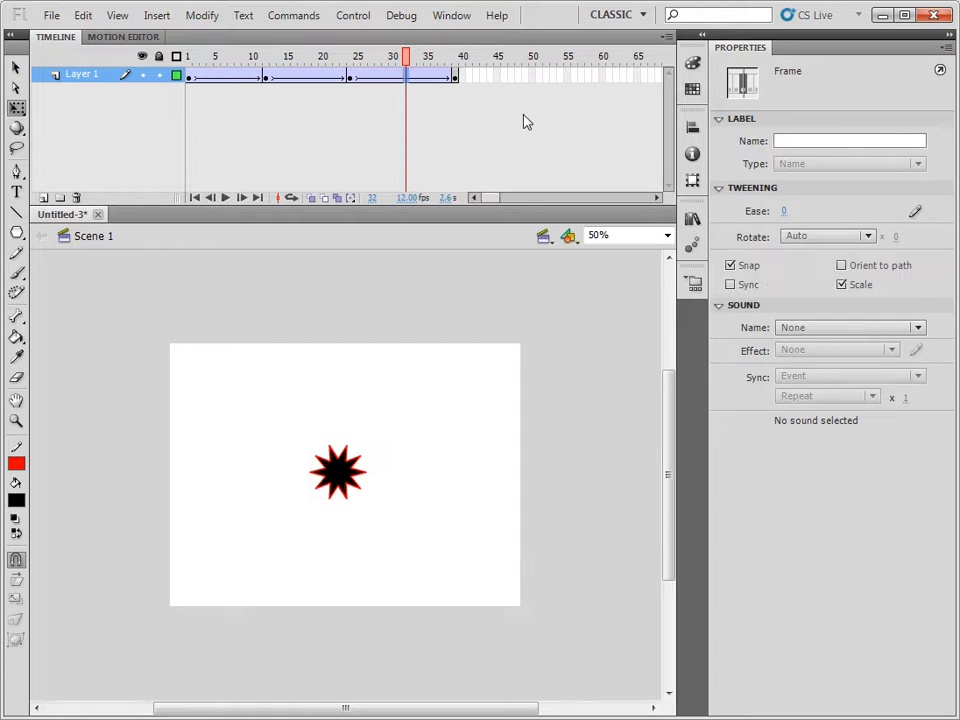
click(455, 78)
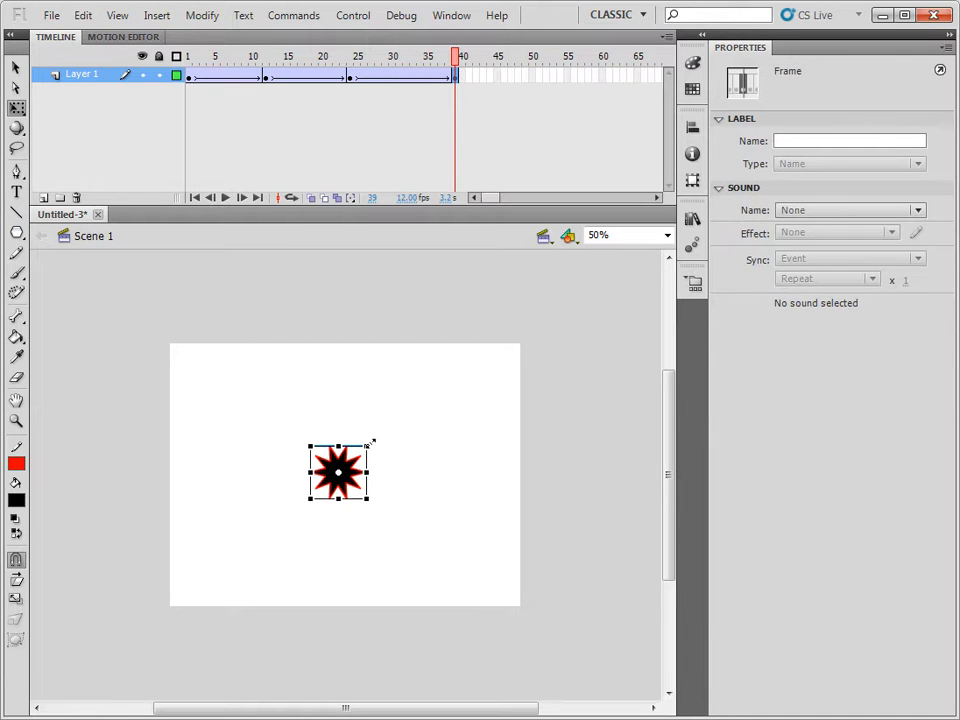
drag(369, 446, 508, 357)
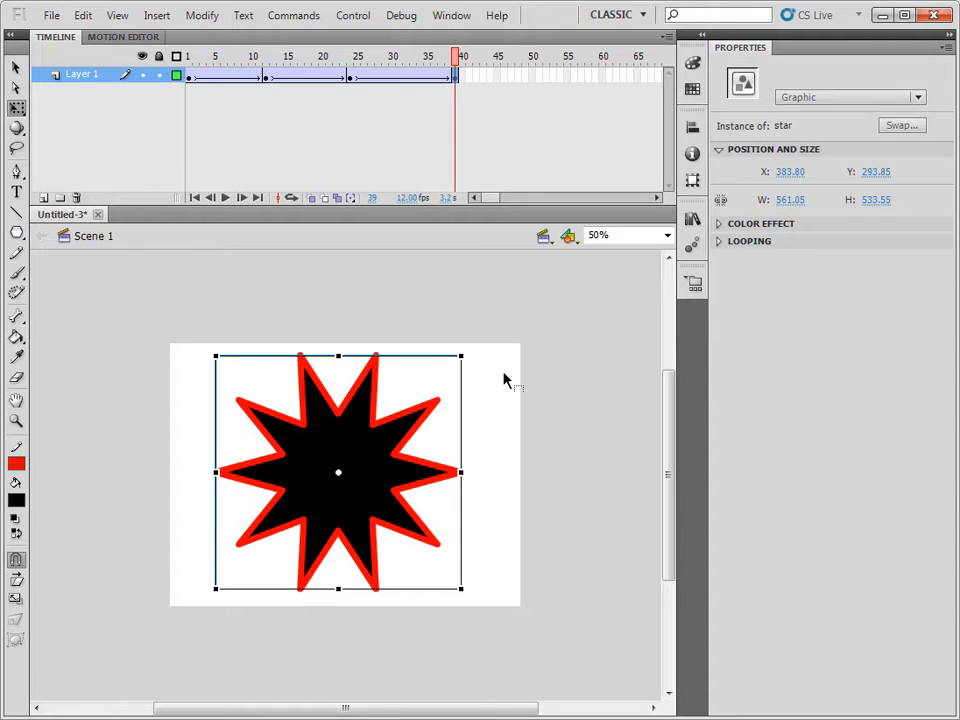
- Set the third tween to rotate counterclockwise (CCW) 5 times and preview the whole animation from frame 1
click(420, 80)
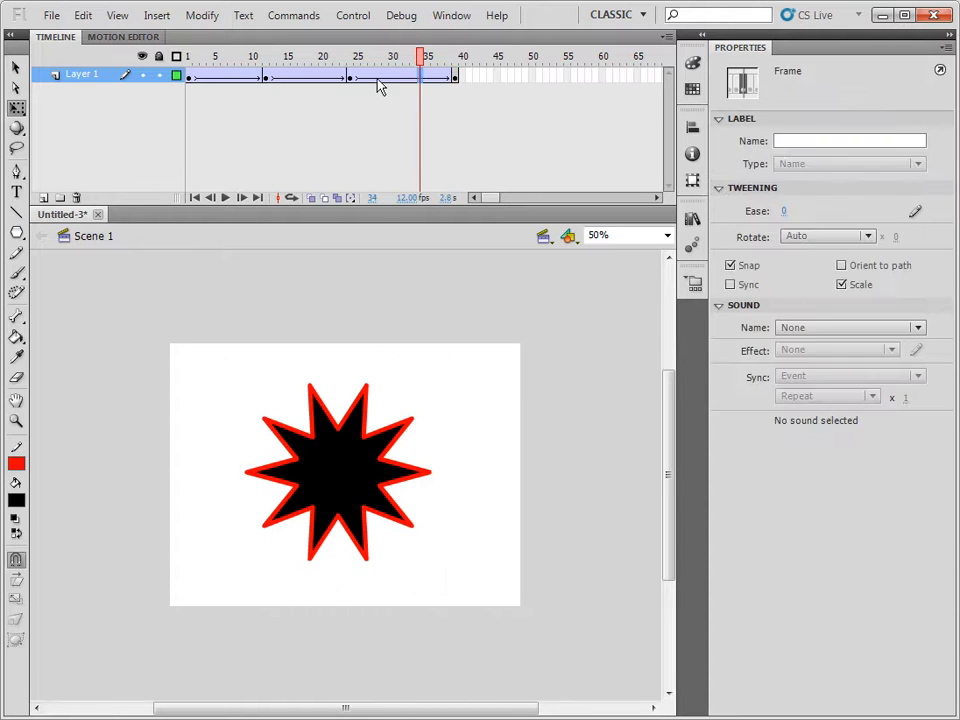
click(864, 237)
click(838, 314)
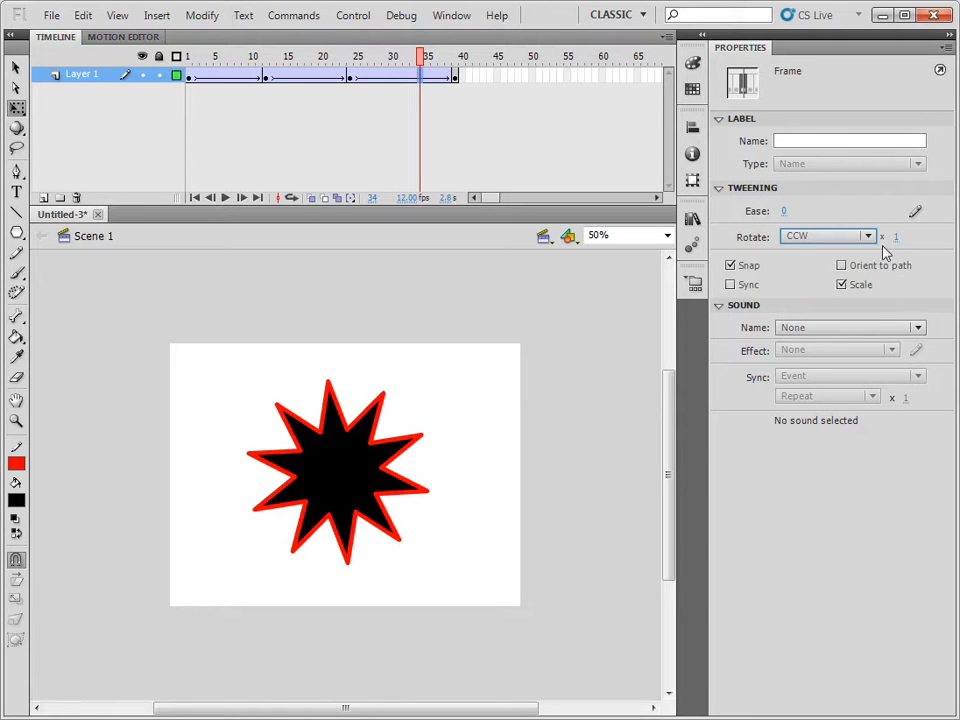
click(895, 239)
text(5)
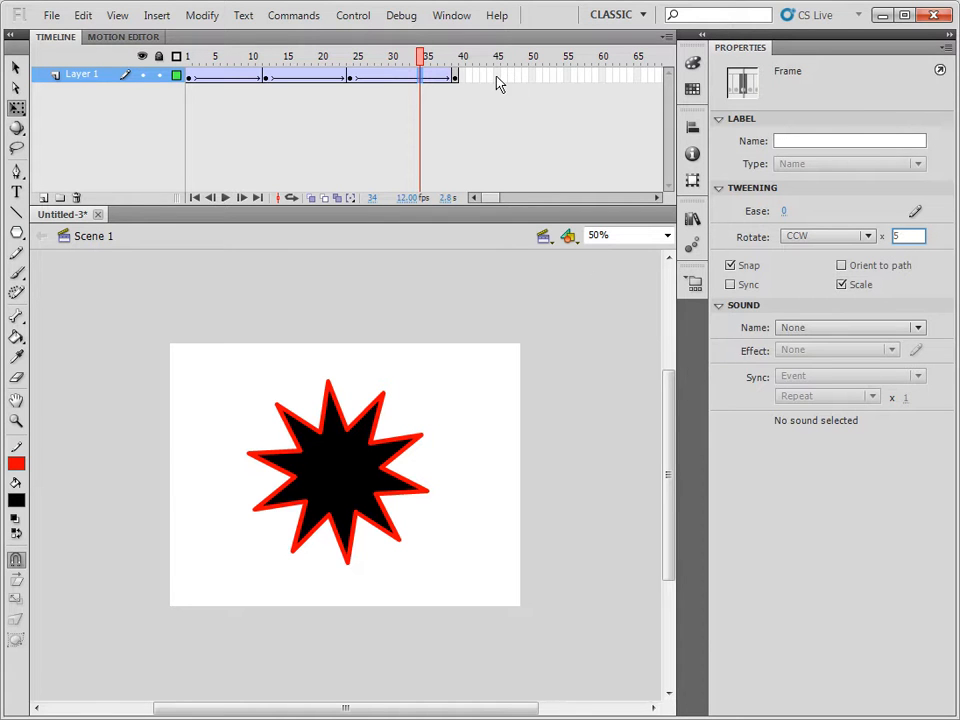
click(389, 60)
key(Return)
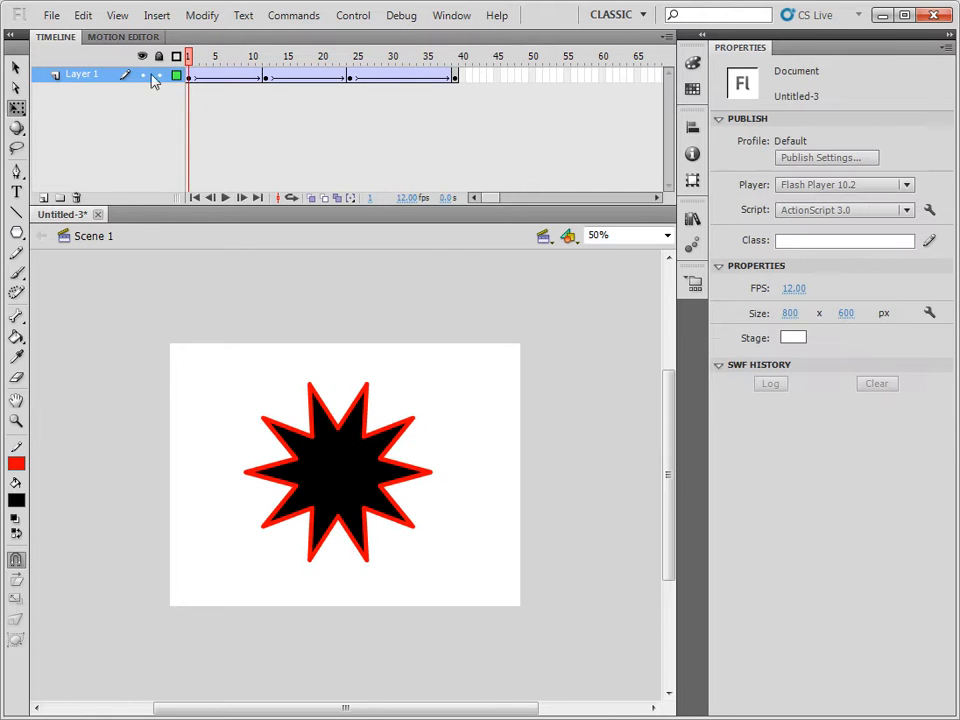